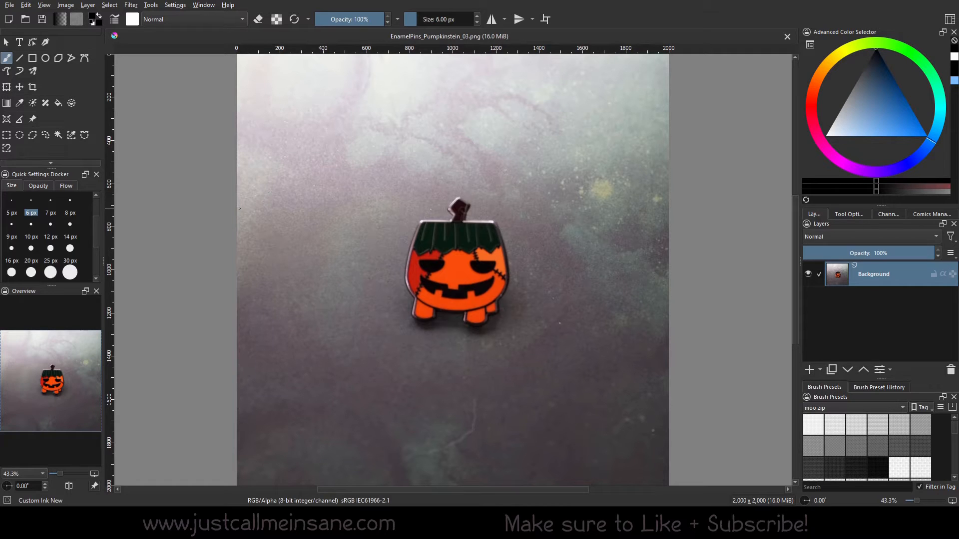
Step: Scale the image to a width of 900 px with constrained proportions
{"action": "left_click", "coordinate": [67, 5]}
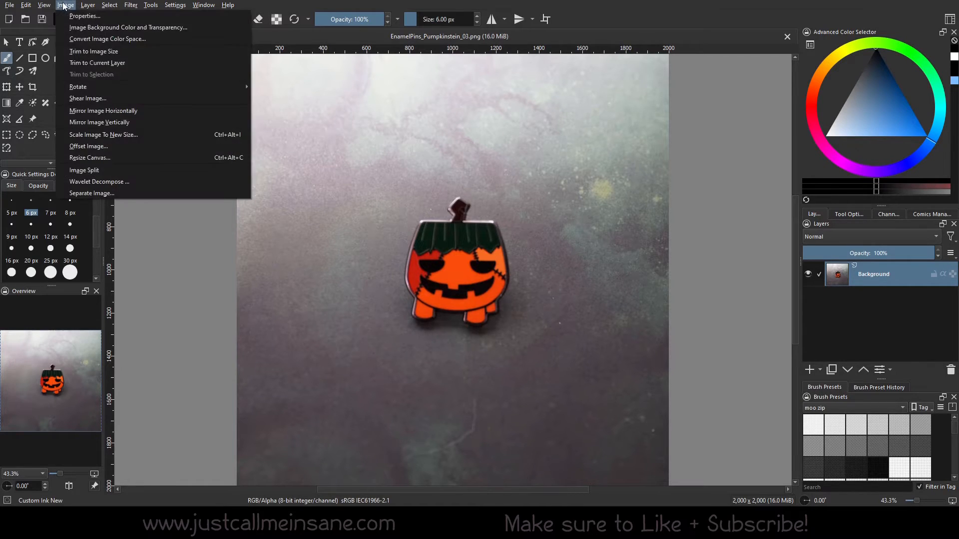
{"action": "left_click", "coordinate": [102, 134]}
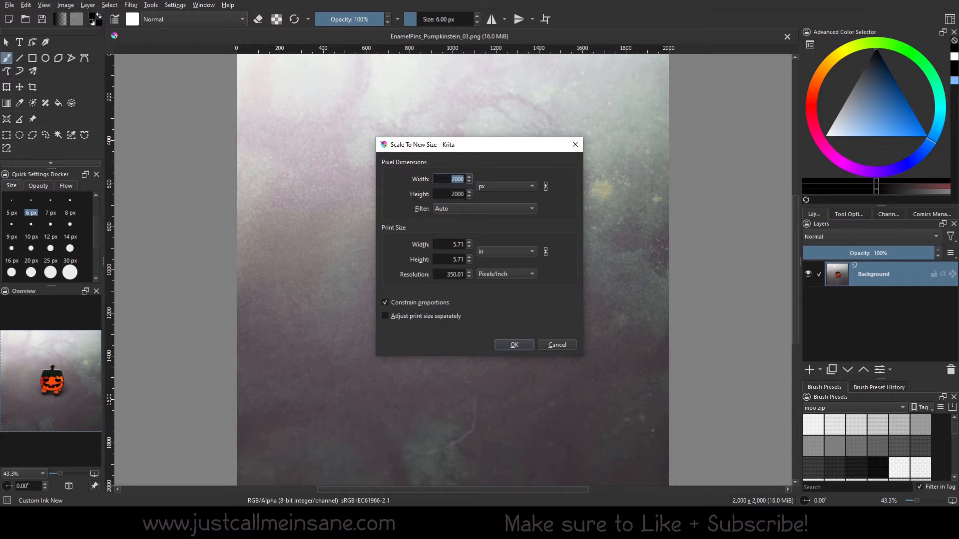
{"action": "type", "text": "900"}
{"action": "left_click", "coordinate": [510, 345]}
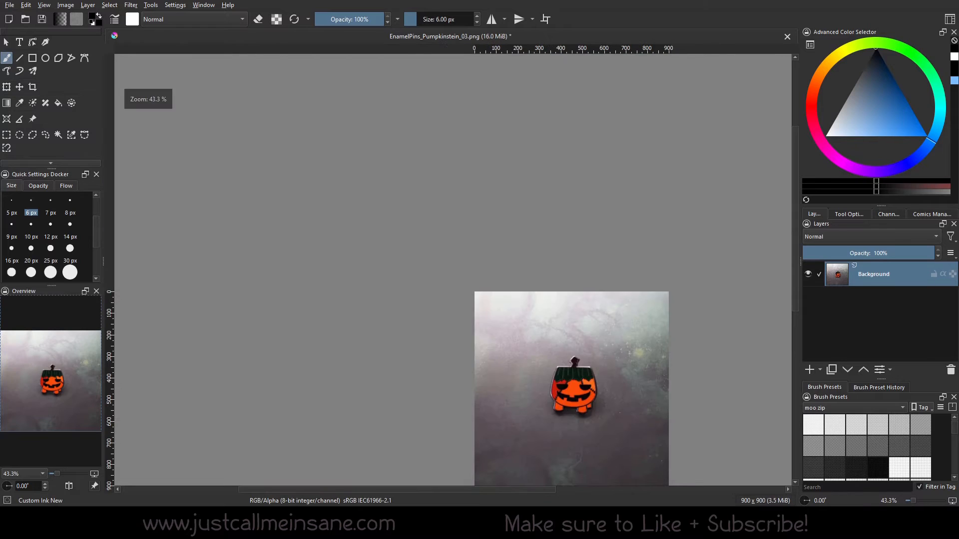
Step: Duplicate the Background layer
{"action": "left_click_drag", "start_coordinate": [411, 269], "coordinate": [318, 194]}
{"action": "right_click", "coordinate": [885, 270]}
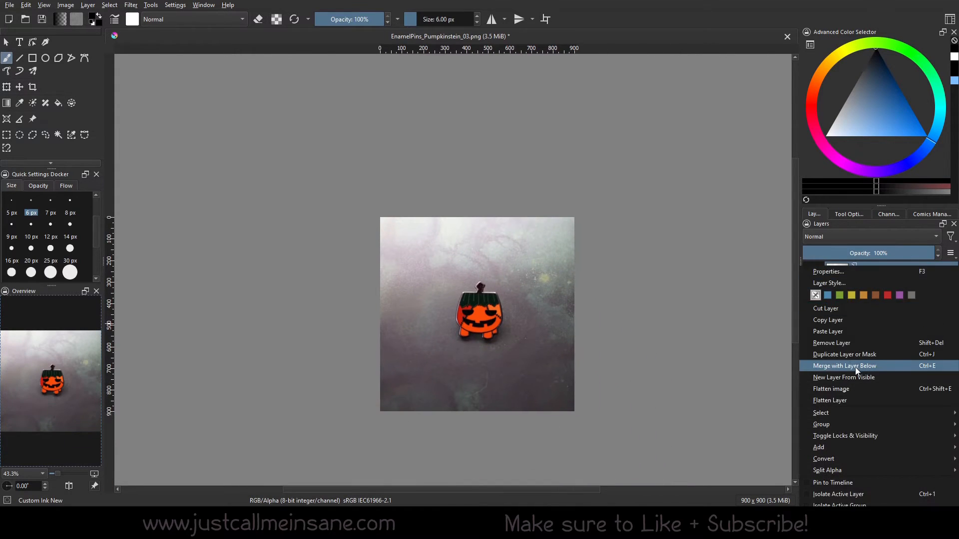
{"action": "left_click", "coordinate": [843, 355]}
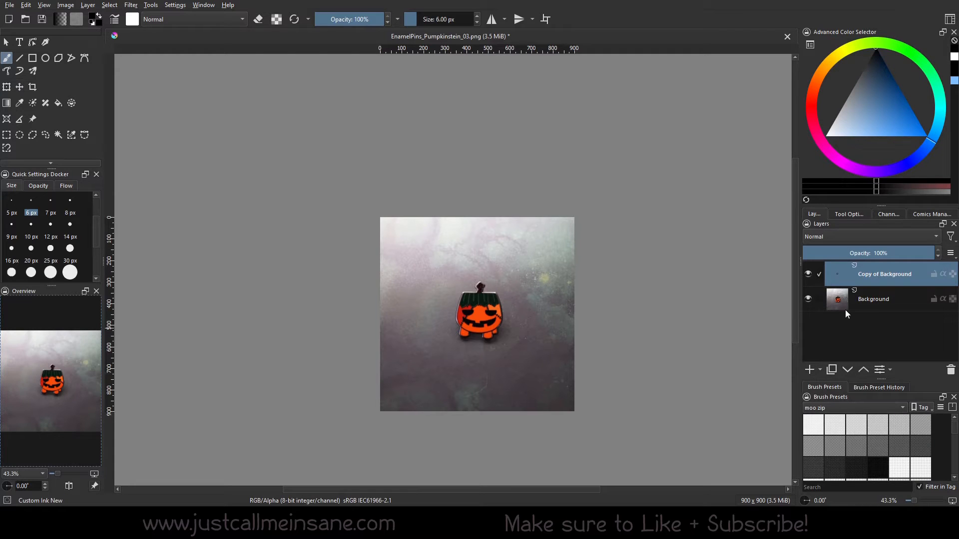
Step: Apply the G'MIC Fourier Watermark filter to the layer copy with the text ITS ALIVE and size 80
{"action": "scroll", "coordinate": [423, 316], "scroll_direction": "up", "scroll_amount": 1}
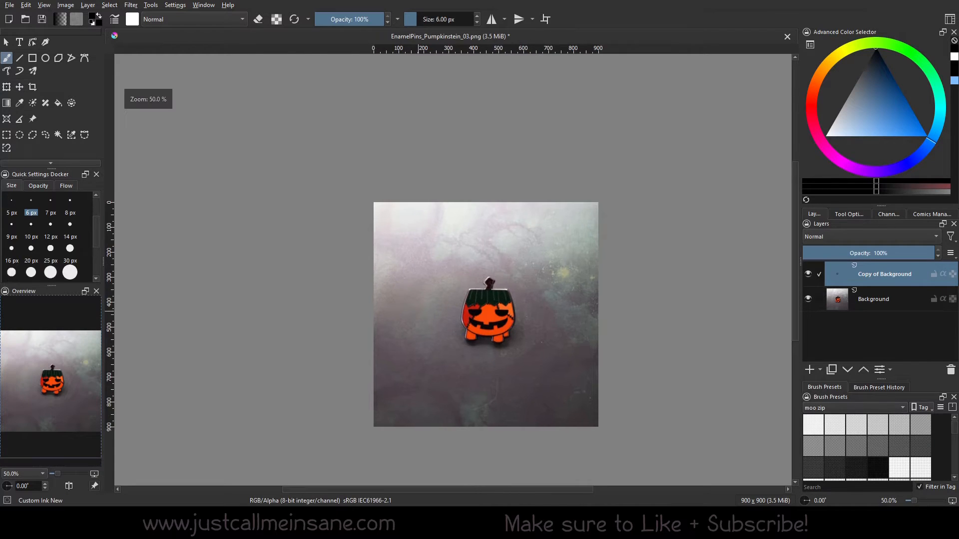
{"action": "scroll", "coordinate": [356, 298], "scroll_direction": "up", "scroll_amount": 1}
{"action": "left_click_drag", "start_coordinate": [431, 305], "coordinate": [351, 279]}
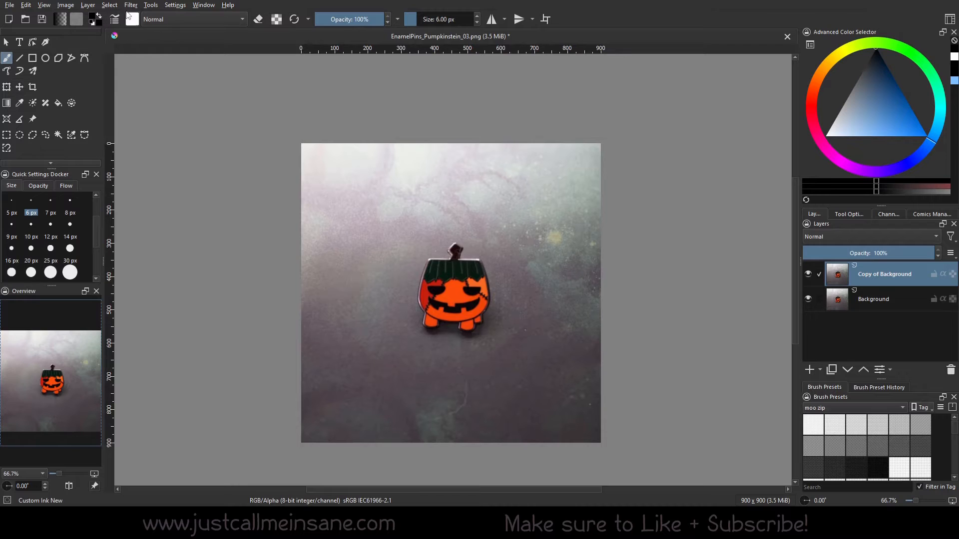
{"action": "left_click", "coordinate": [130, 4]}
{"action": "left_click", "coordinate": [170, 142]}
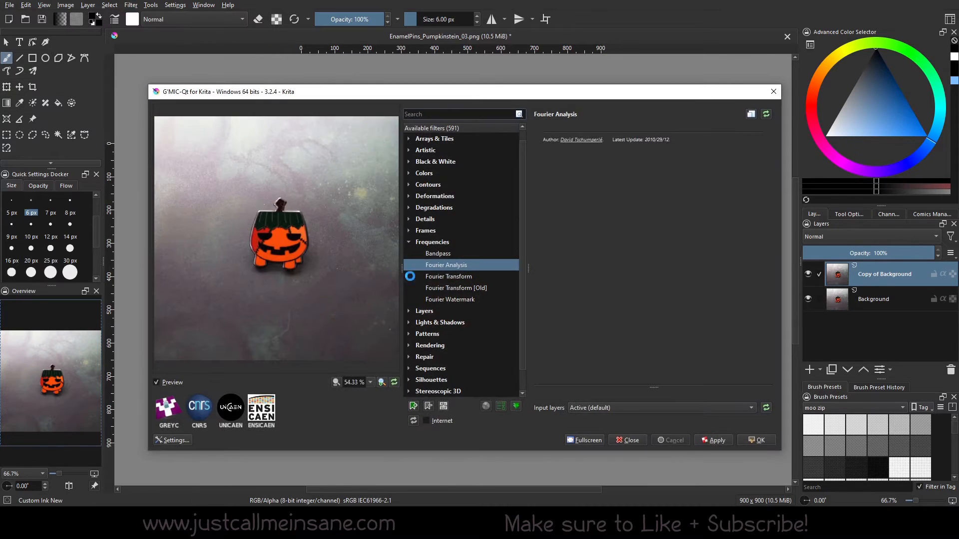
{"action": "left_click", "coordinate": [458, 301]}
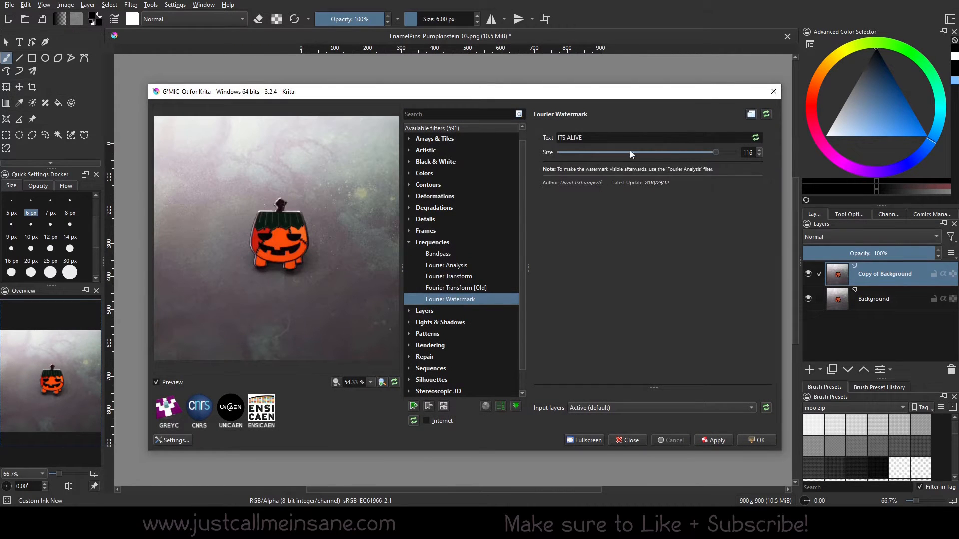
{"action": "left_click", "coordinate": [603, 142]}
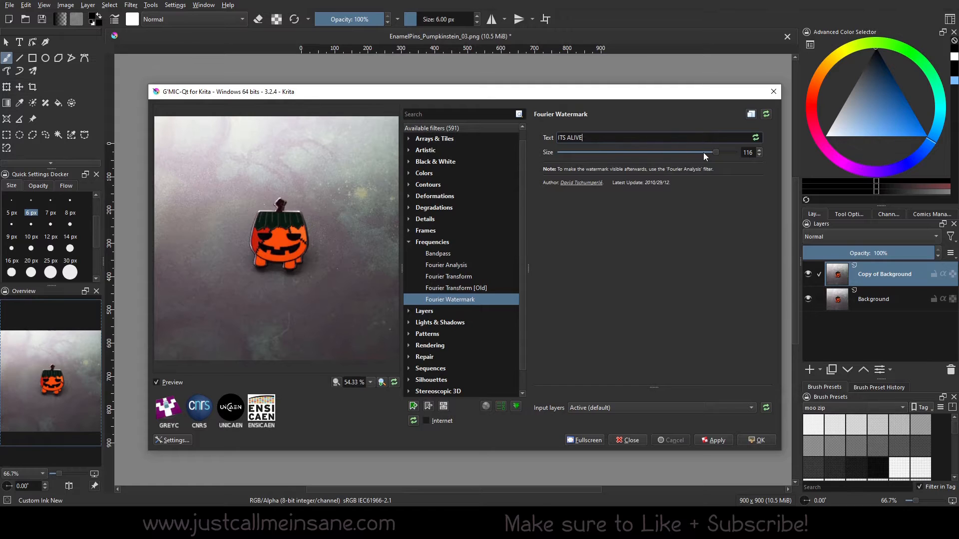
{"action": "left_click_drag", "start_coordinate": [715, 152], "coordinate": [664, 152]}
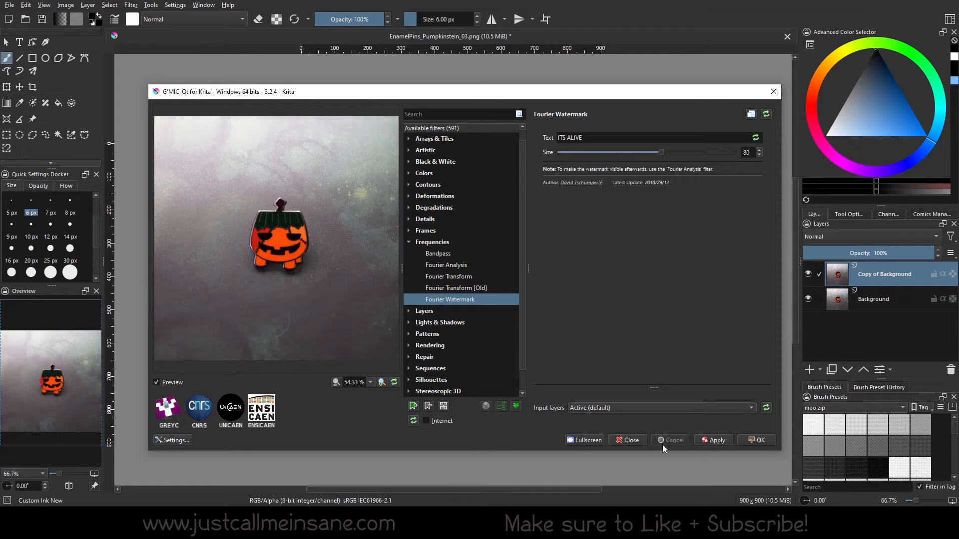
{"action": "left_click", "coordinate": [712, 440]}
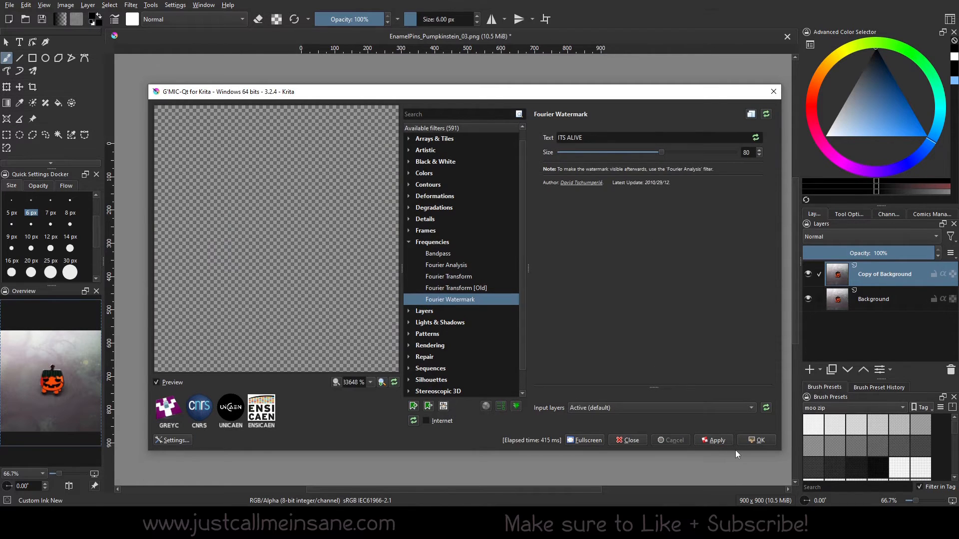
{"action": "left_click", "coordinate": [760, 439]}
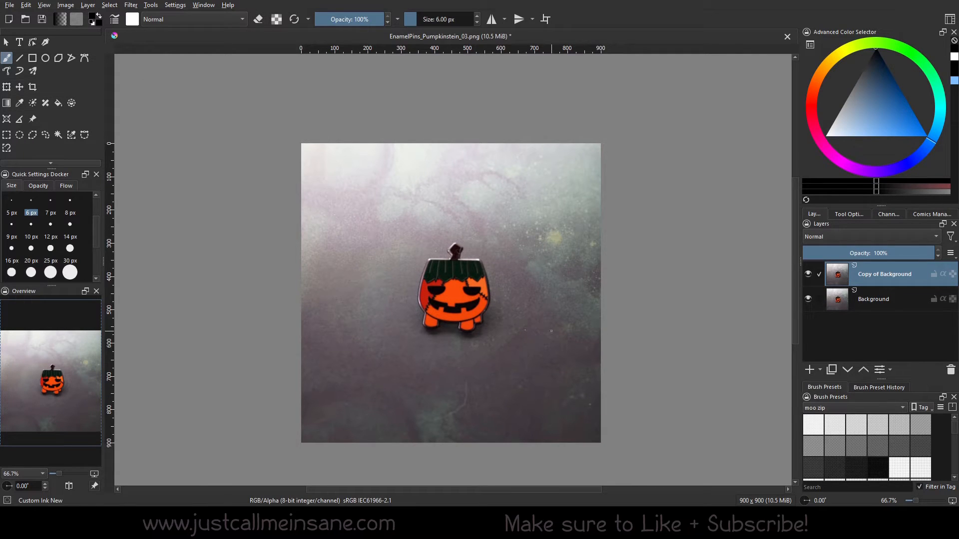
Step: Run the G'MIC Fourier Analysis filter on the watermarked layer copy
{"action": "left_click", "coordinate": [131, 5]}
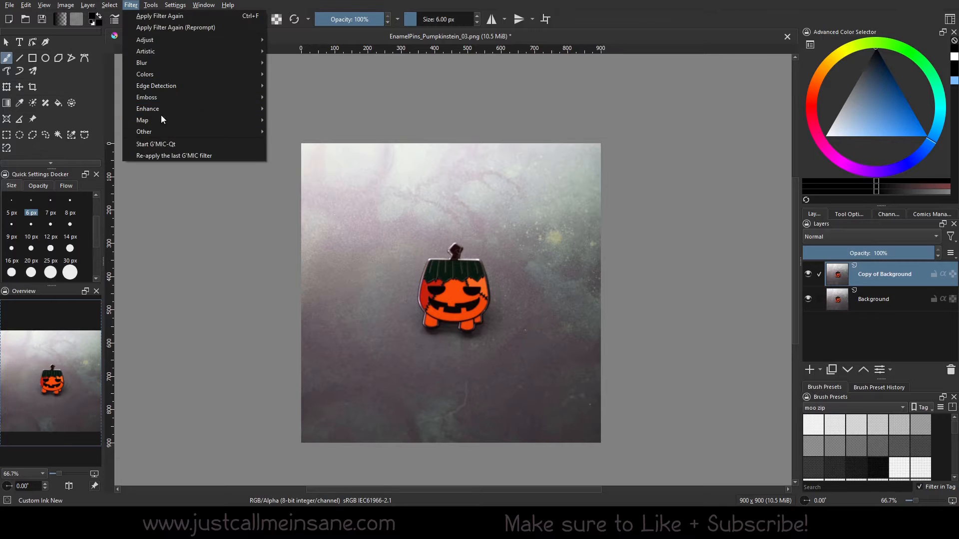
{"action": "left_click", "coordinate": [166, 143]}
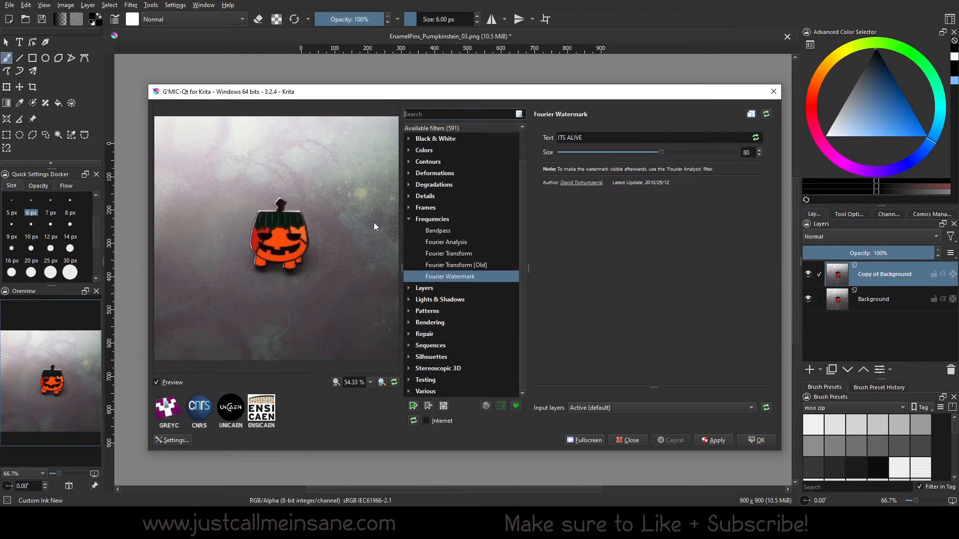
{"action": "left_click", "coordinate": [476, 242]}
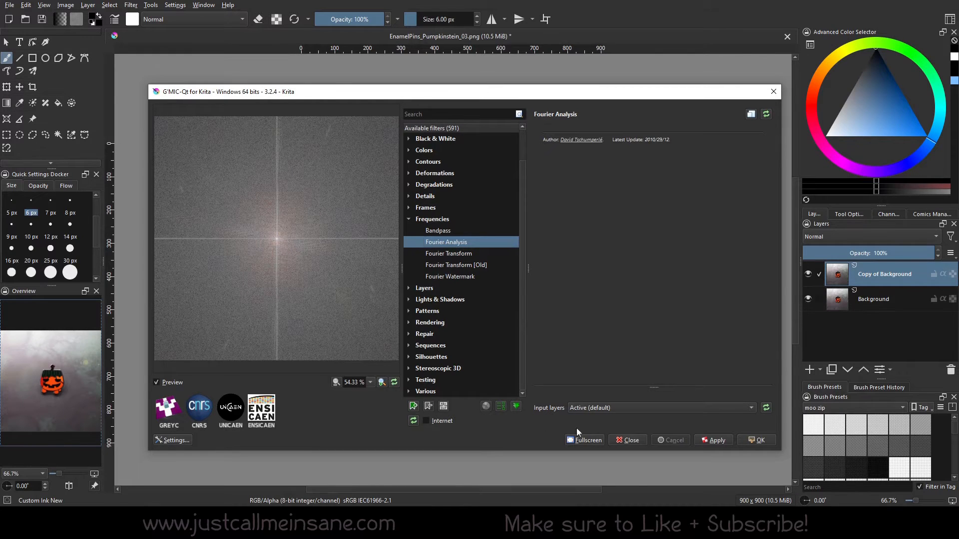
{"action": "left_click", "coordinate": [723, 441]}
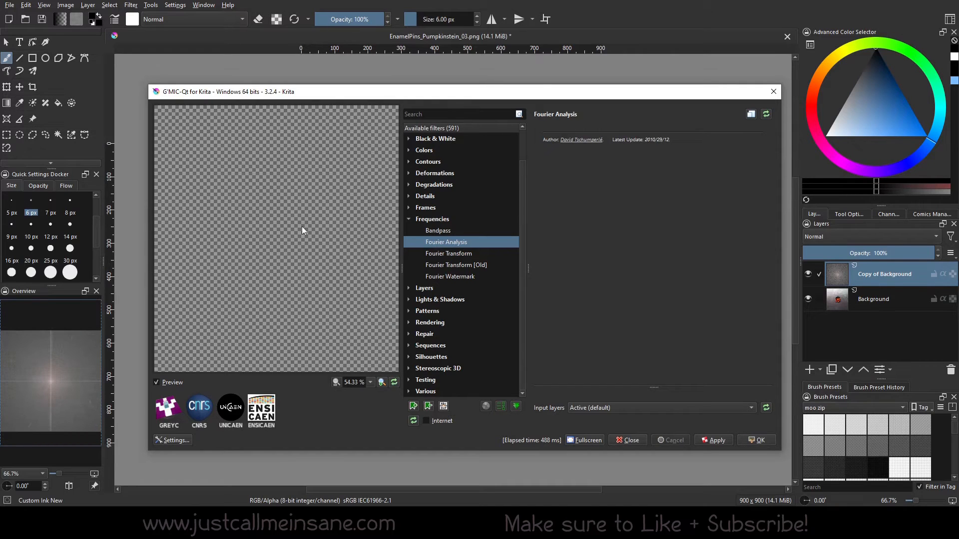
{"action": "left_click", "coordinate": [756, 441]}
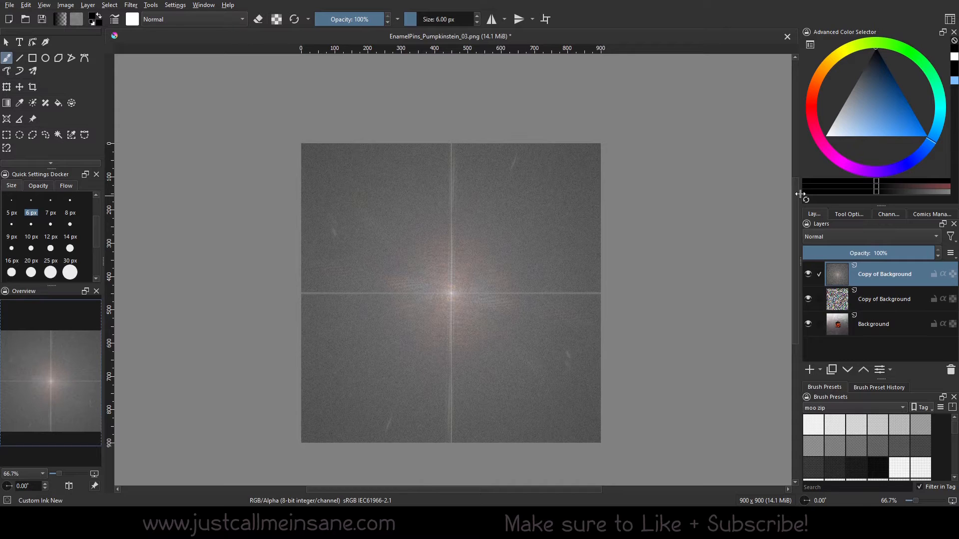
Step: Compare the two analysed copies by hiding the upper one briefly and showing it again
{"action": "left_click", "coordinate": [889, 312]}
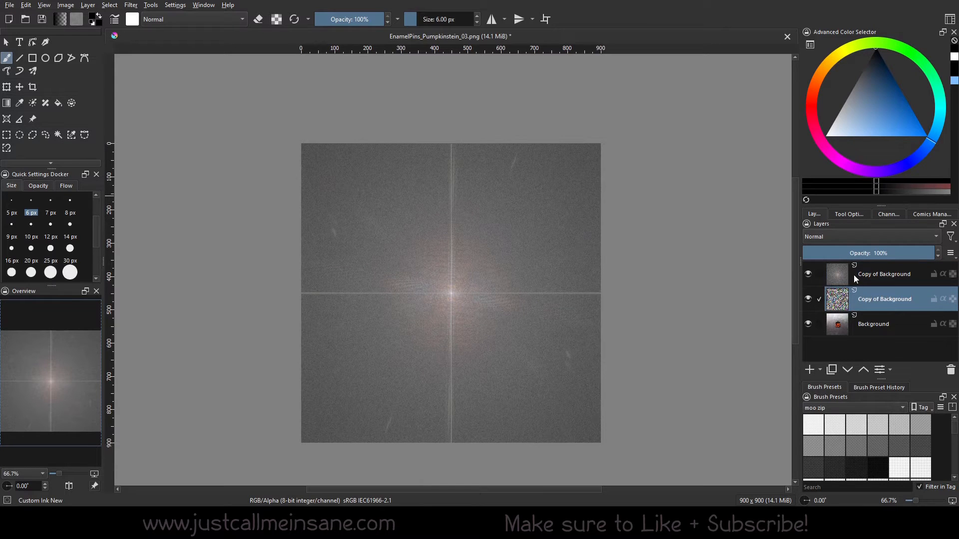
{"action": "left_click", "coordinate": [806, 273]}
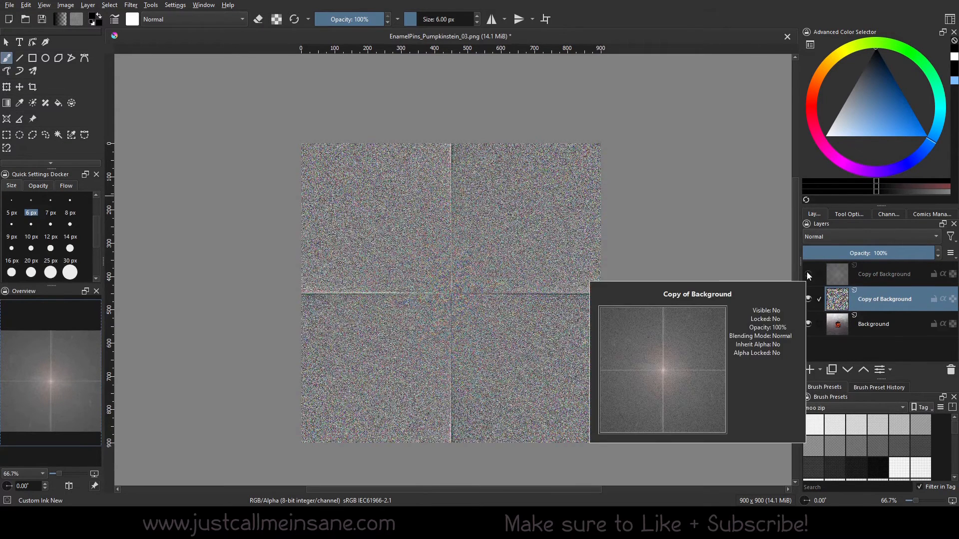
{"action": "left_click", "coordinate": [808, 273]}
{"action": "left_click", "coordinate": [874, 283]}
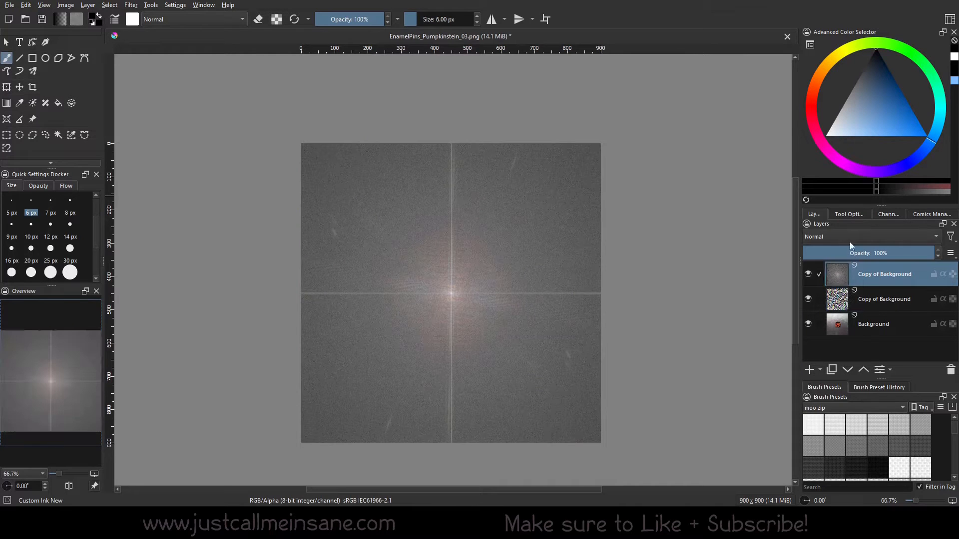
Step: Examine the Fourier analysis image up close for traces of the watermark text
{"action": "scroll", "coordinate": [575, 192], "scroll_direction": "up", "scroll_amount": 2}
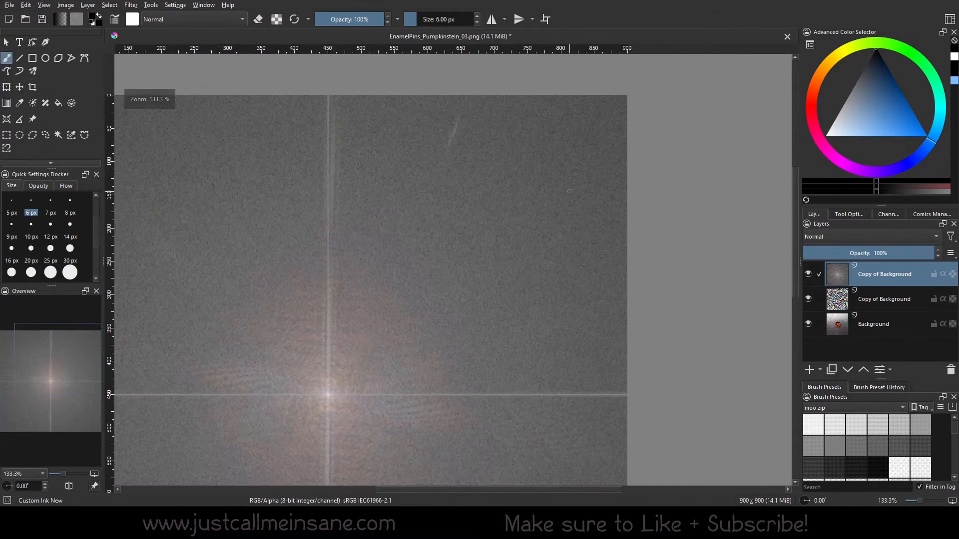
{"action": "scroll", "coordinate": [511, 188], "scroll_direction": "up", "scroll_amount": 3}
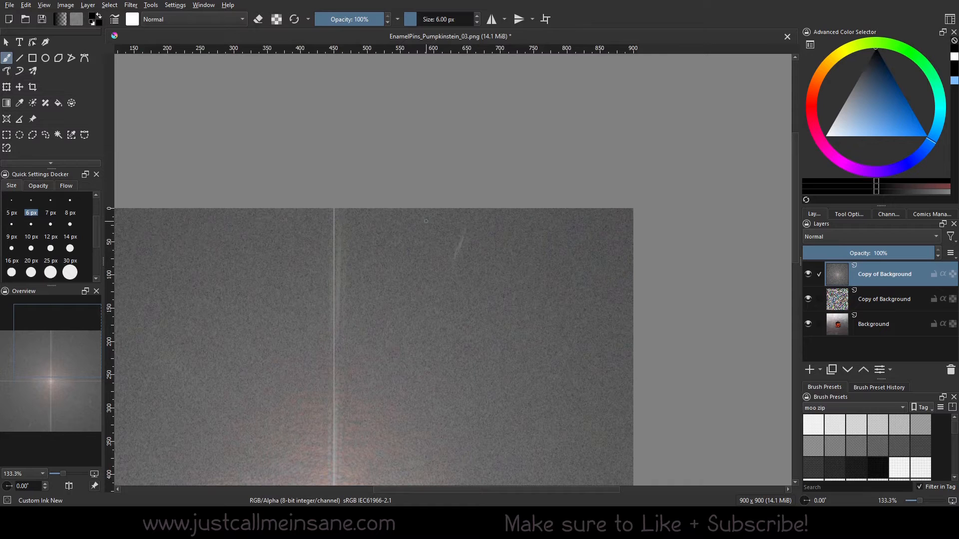
{"action": "scroll", "coordinate": [424, 263], "scroll_direction": "up", "scroll_amount": 2}
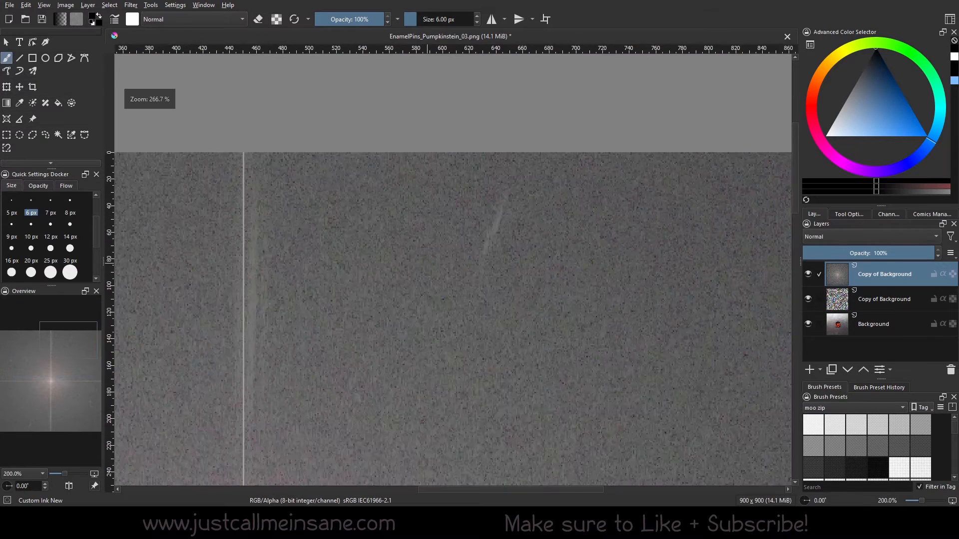
{"action": "left_click_drag", "start_coordinate": [527, 209], "coordinate": [454, 220]}
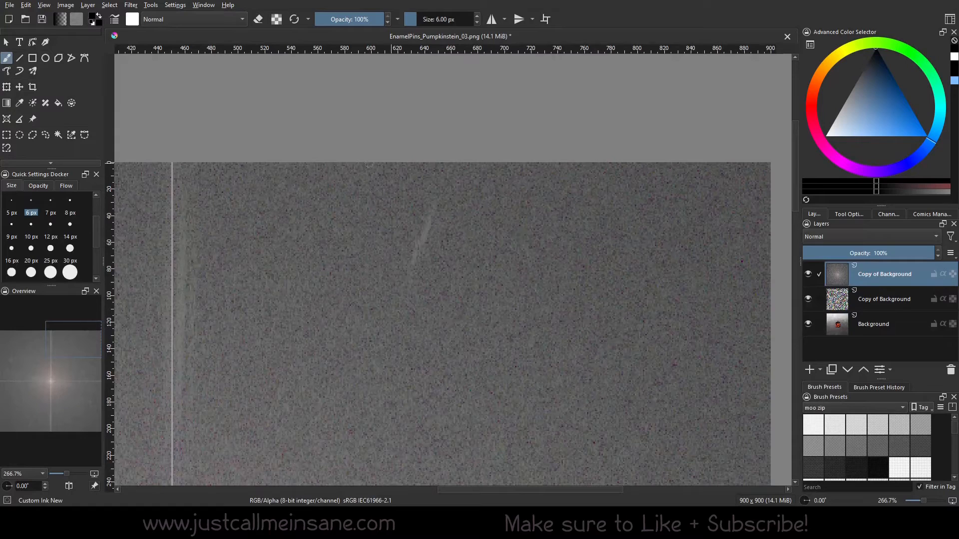
{"action": "scroll", "coordinate": [354, 167], "scroll_direction": "down", "scroll_amount": 3}
{"action": "left_click_drag", "start_coordinate": [298, 329], "coordinate": [467, 202]}
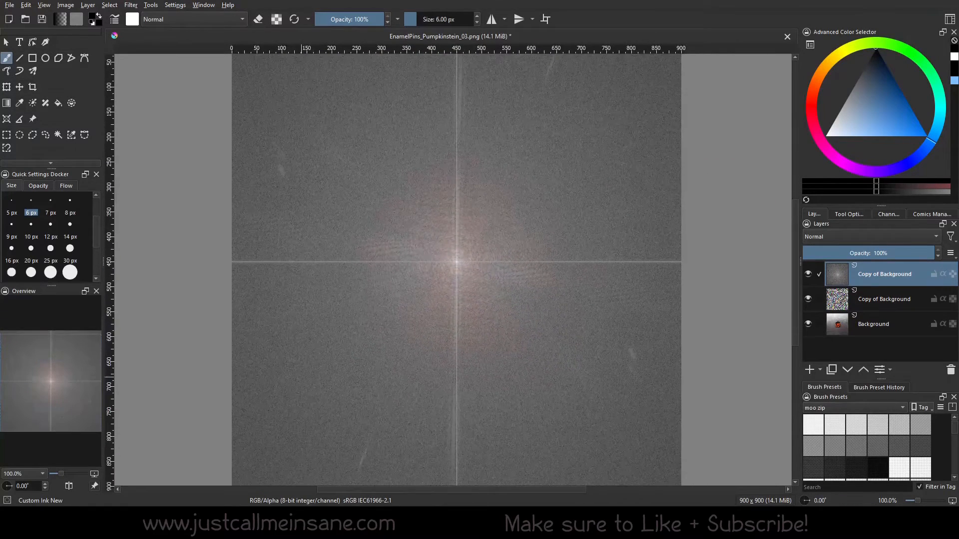
{"action": "left_click_drag", "start_coordinate": [301, 377], "coordinate": [297, 339]}
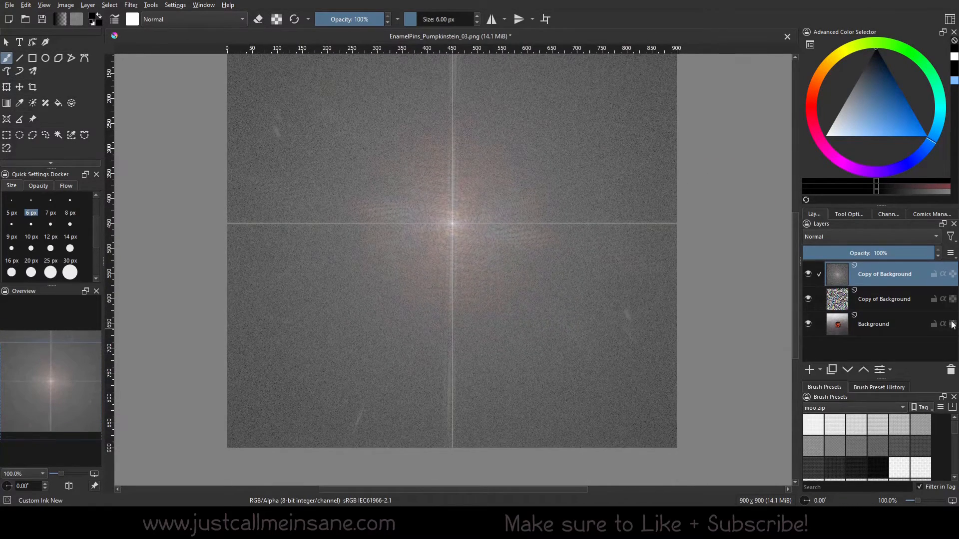
Step: Delete both Copy of Background layers, keeping only the original Background
{"action": "left_click", "coordinate": [902, 301], "text": "shift"}
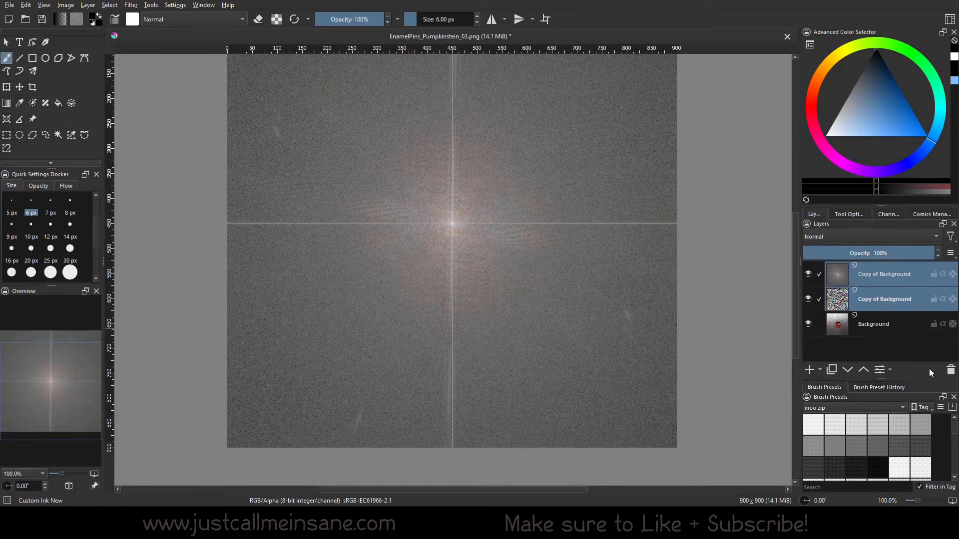
{"action": "left_click", "coordinate": [950, 370]}
Step: Duplicate the Background layer and hide the original
{"action": "right_click", "coordinate": [854, 273]}
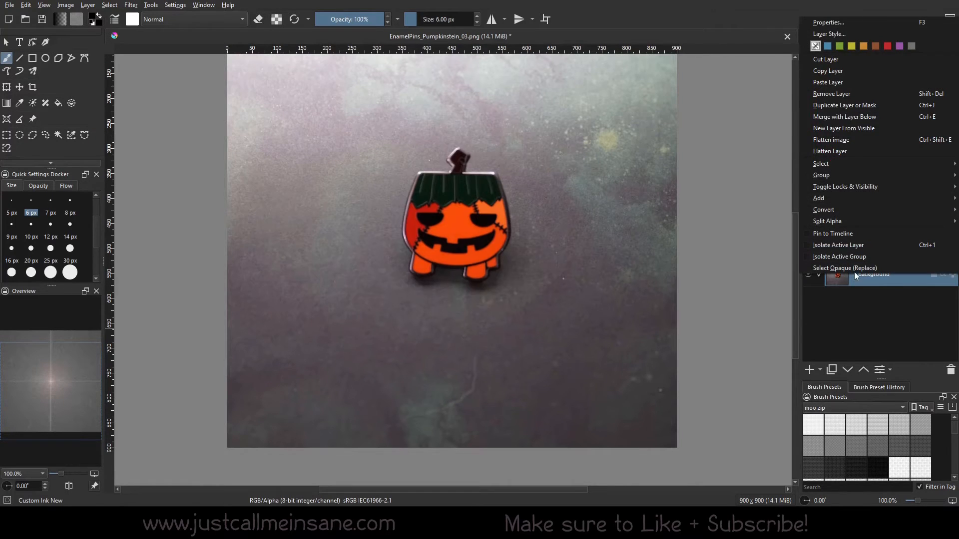
{"action": "left_click", "coordinate": [854, 108]}
{"action": "left_click", "coordinate": [809, 301]}
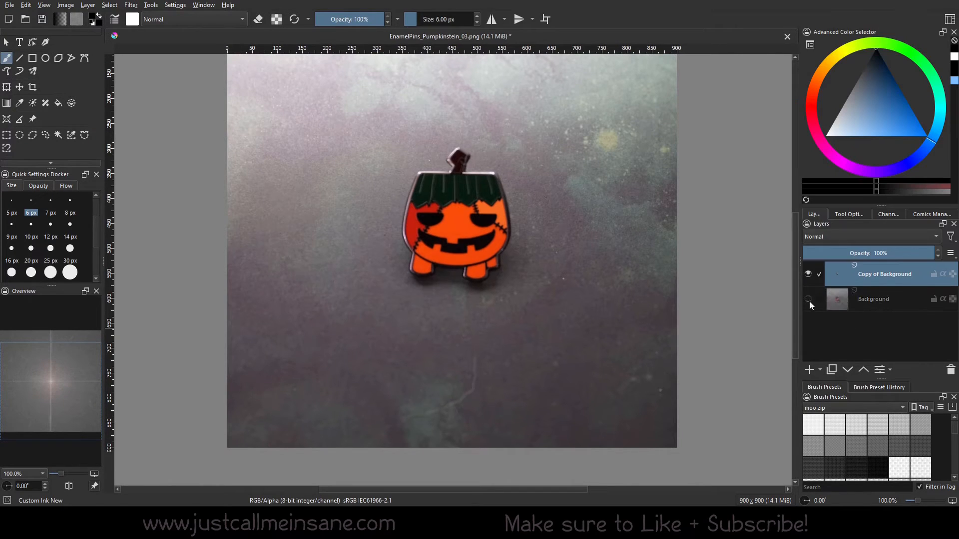
Step: Apply the G'MIC Fourier Watermark filter to the new copy with the text ITS ALIVE and size 120
{"action": "left_click", "coordinate": [131, 5]}
{"action": "left_click", "coordinate": [163, 144]}
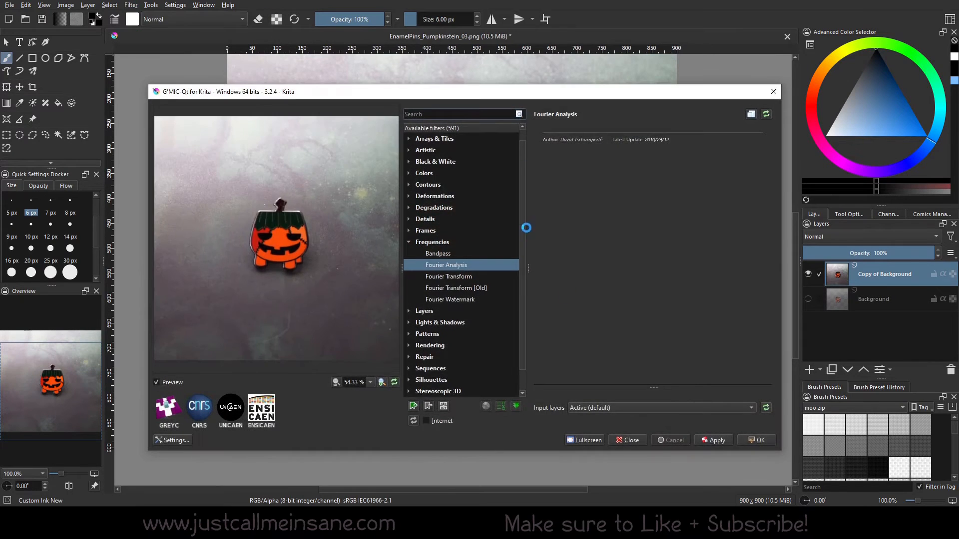
{"action": "left_click", "coordinate": [475, 299]}
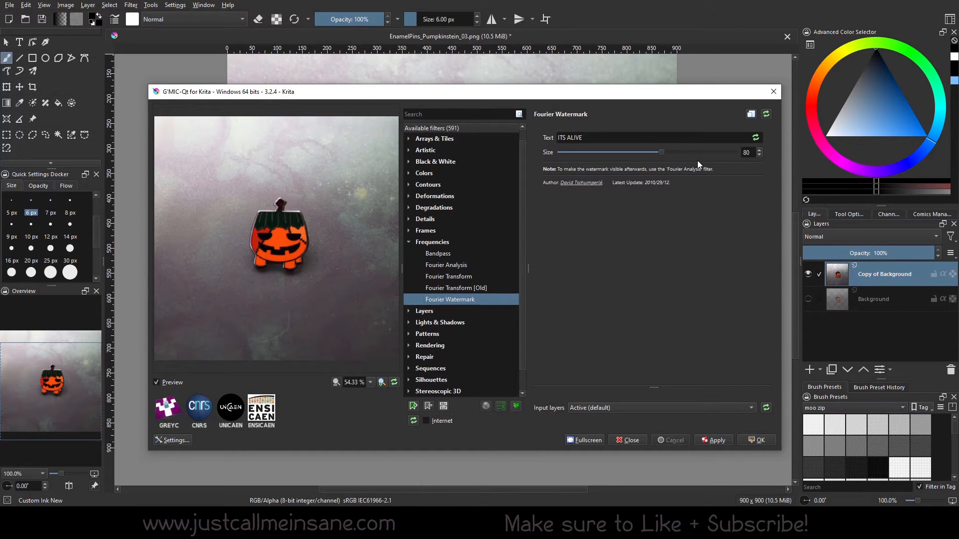
{"action": "left_click_drag", "start_coordinate": [662, 154], "coordinate": [706, 158]}
{"action": "left_click", "coordinate": [717, 442]}
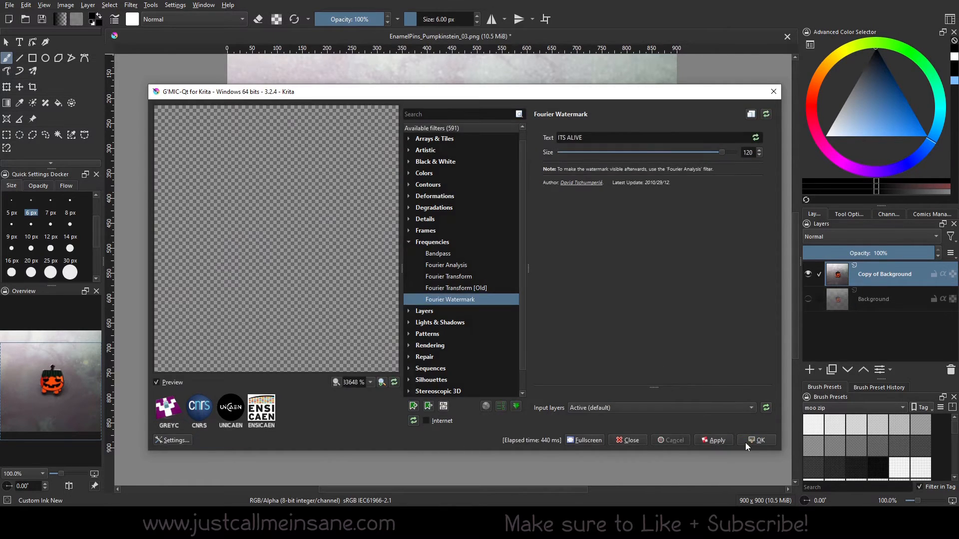
{"action": "left_click", "coordinate": [745, 442]}
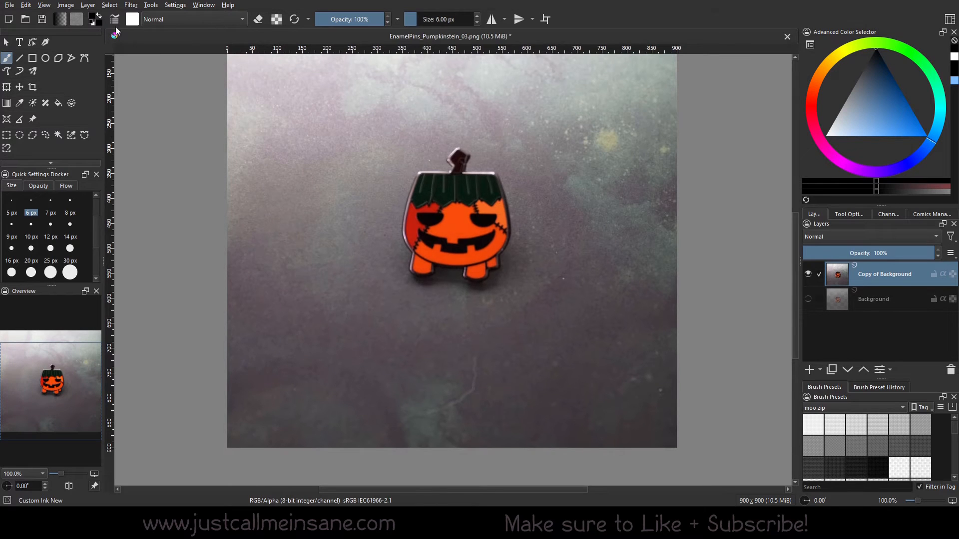
Step: Apply the G'MIC Fourier Analysis filter to the watermarked Copy of Background layer
{"action": "left_click", "coordinate": [130, 5]}
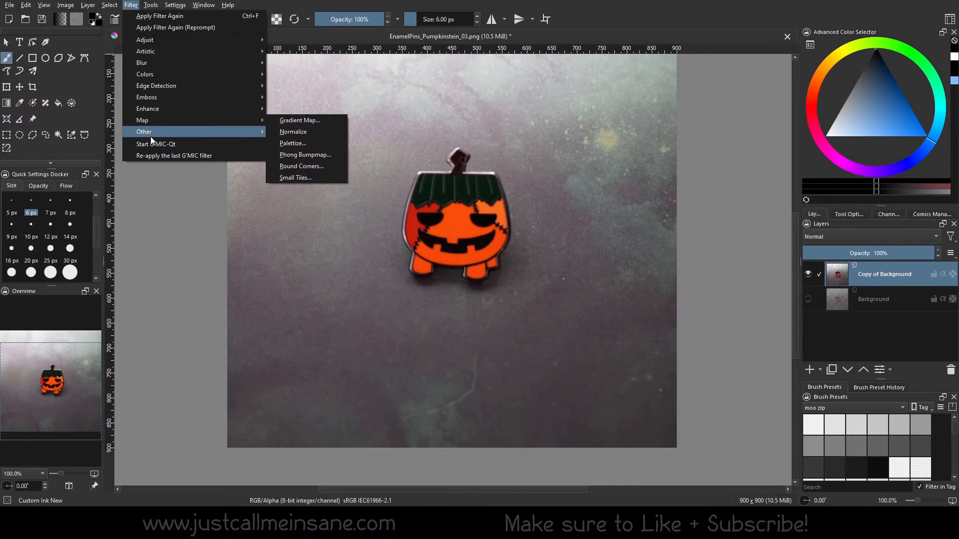
{"action": "left_click", "coordinate": [152, 142]}
{"action": "left_click", "coordinate": [469, 242]}
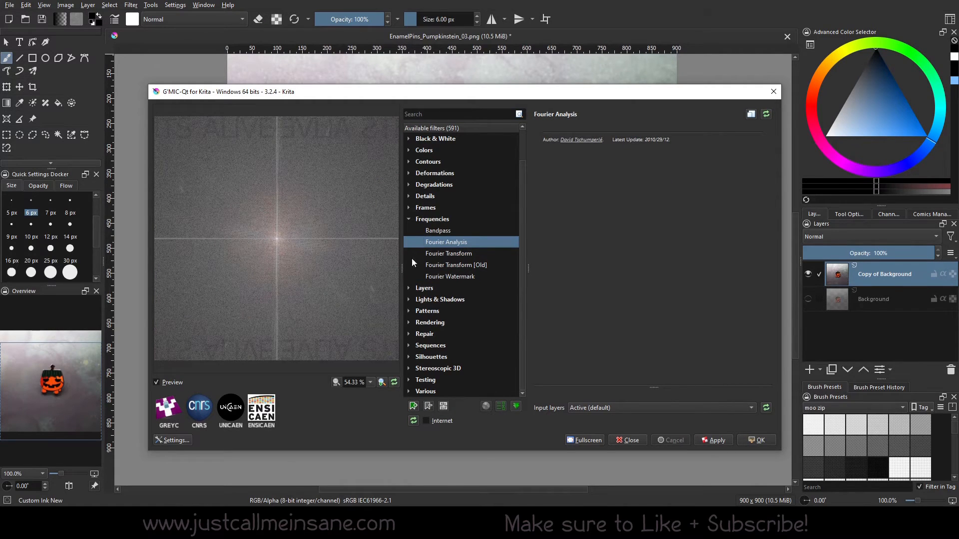
{"action": "left_click", "coordinate": [450, 277]}
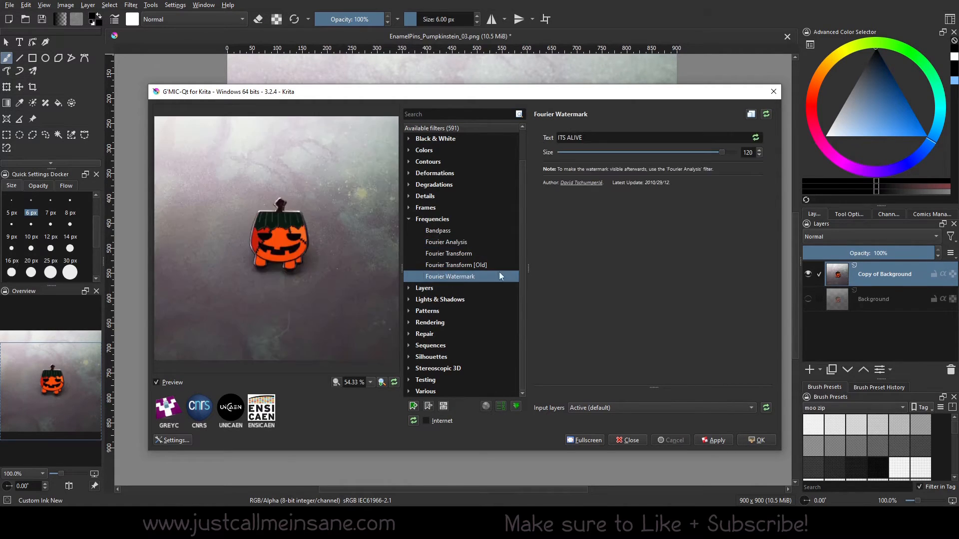
{"action": "left_click", "coordinate": [461, 242]}
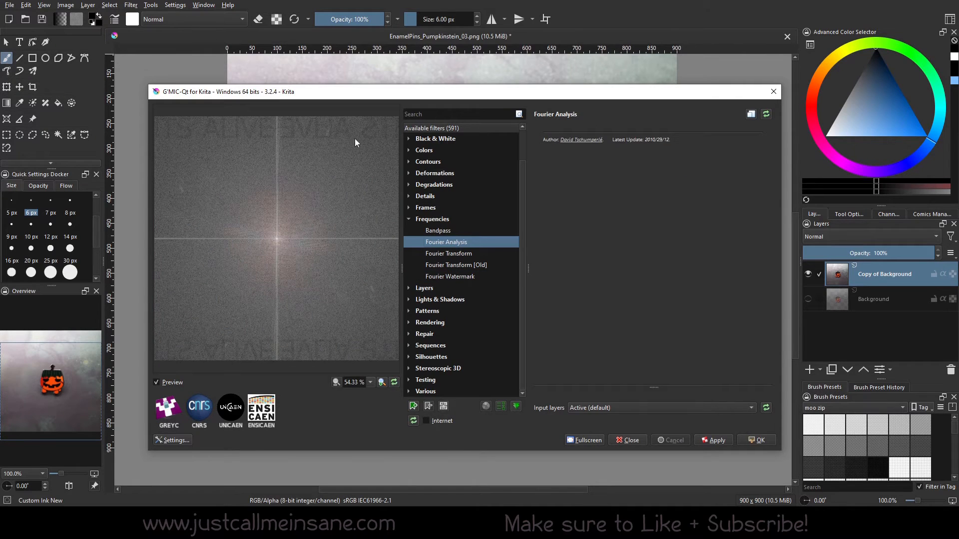
{"action": "left_click", "coordinate": [715, 440]}
{"action": "left_click", "coordinate": [760, 441]}
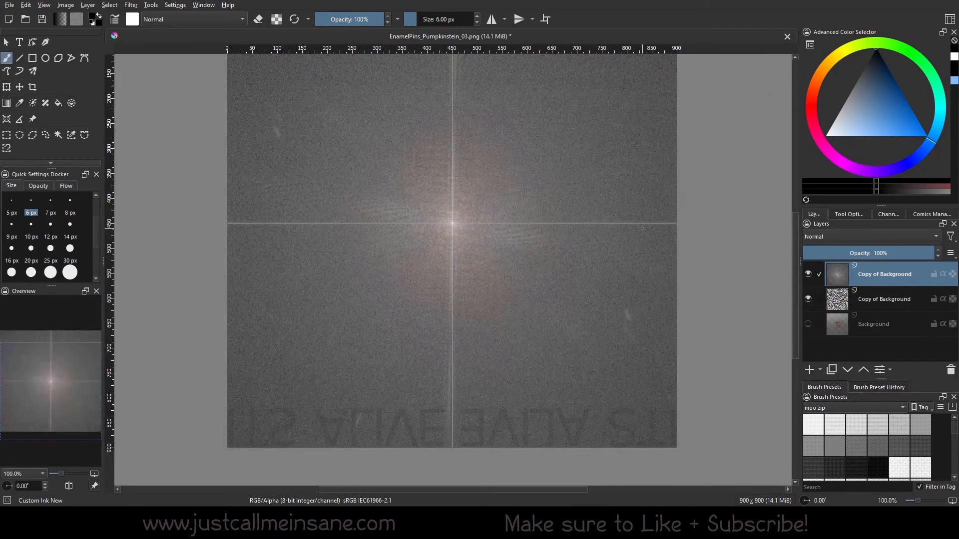
Step: Examine the upper and lower edges of the Fourier analysis image for the mirrored watermark text
{"action": "left_click_drag", "start_coordinate": [357, 161], "coordinate": [366, 304]}
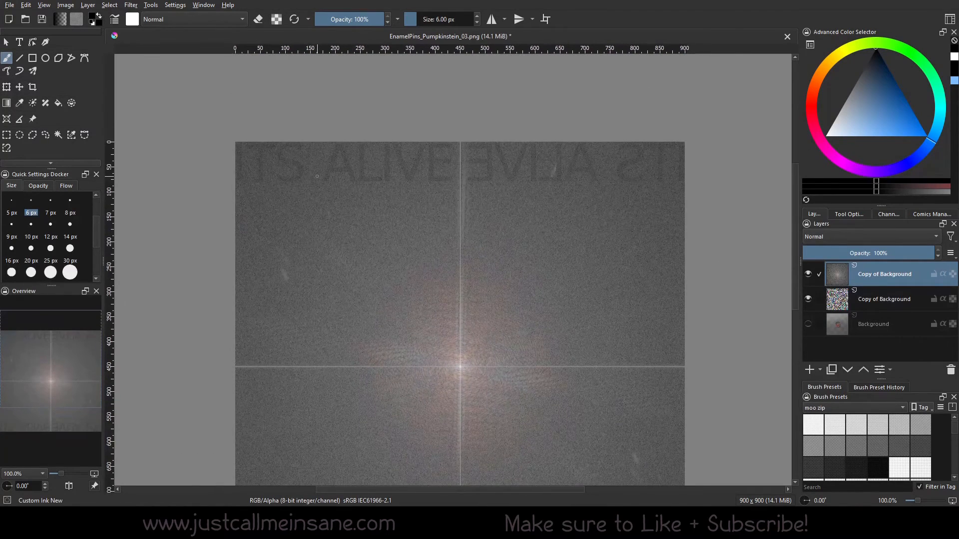
{"action": "scroll", "coordinate": [317, 176], "scroll_direction": "up", "scroll_amount": 1}
{"action": "left_click_drag", "start_coordinate": [311, 185], "coordinate": [306, 243]}
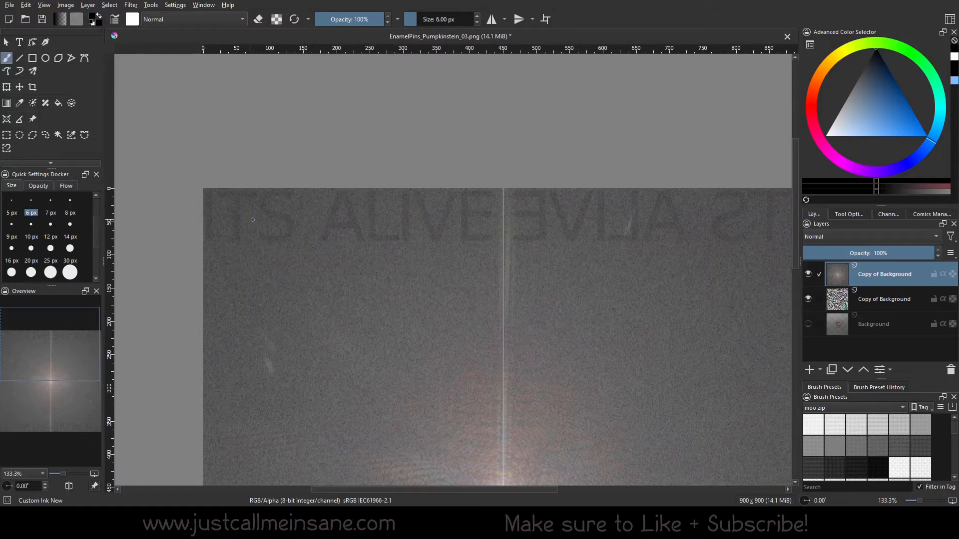
{"action": "left_click_drag", "start_coordinate": [541, 450], "coordinate": [500, 164]}
{"action": "left_click_drag", "start_coordinate": [507, 351], "coordinate": [485, 294]}
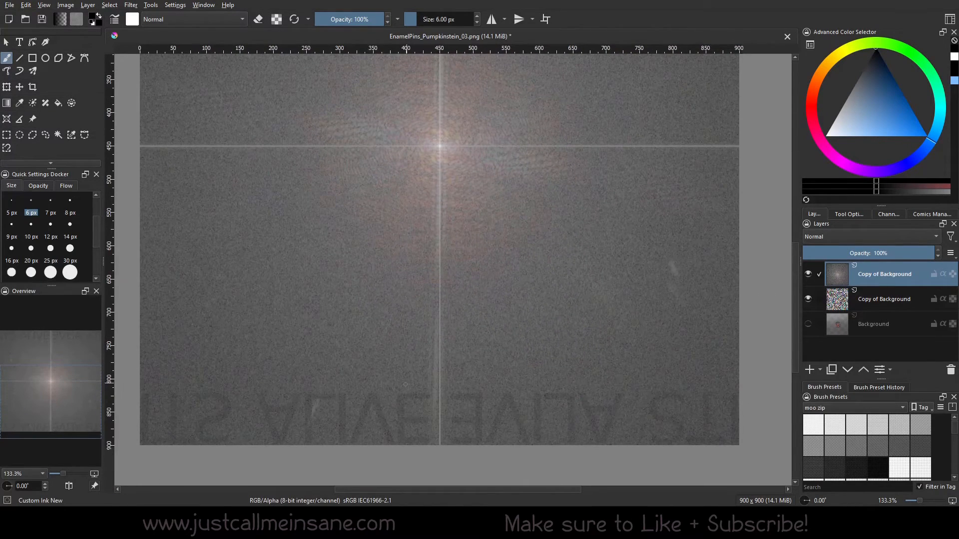
{"action": "scroll", "coordinate": [353, 365], "scroll_direction": "down", "scroll_amount": 2}
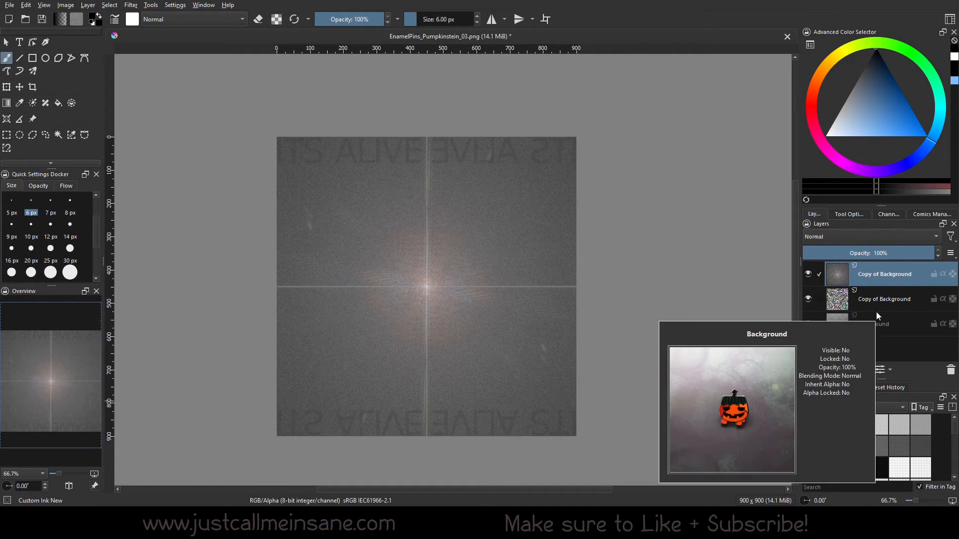
{"action": "left_click", "coordinate": [868, 292]}
{"action": "left_click", "coordinate": [868, 273]}
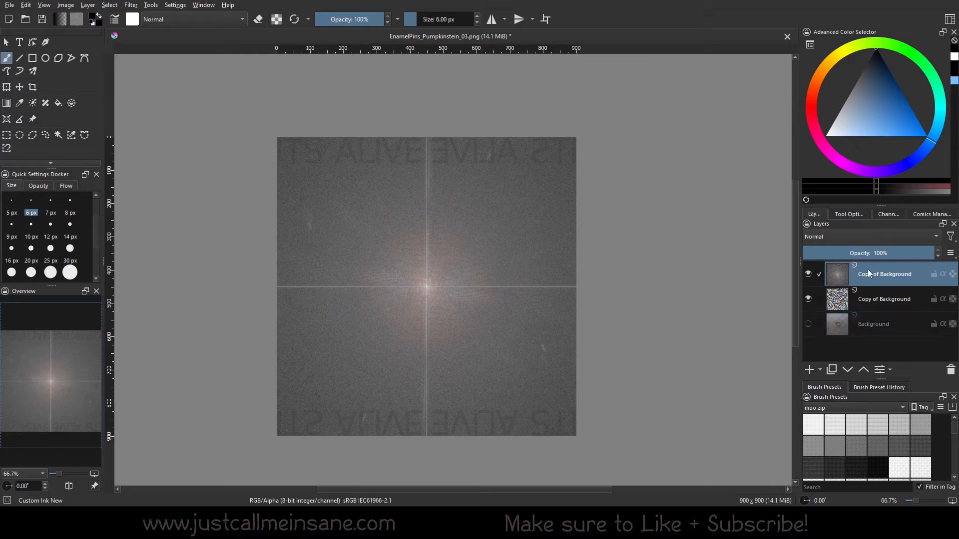